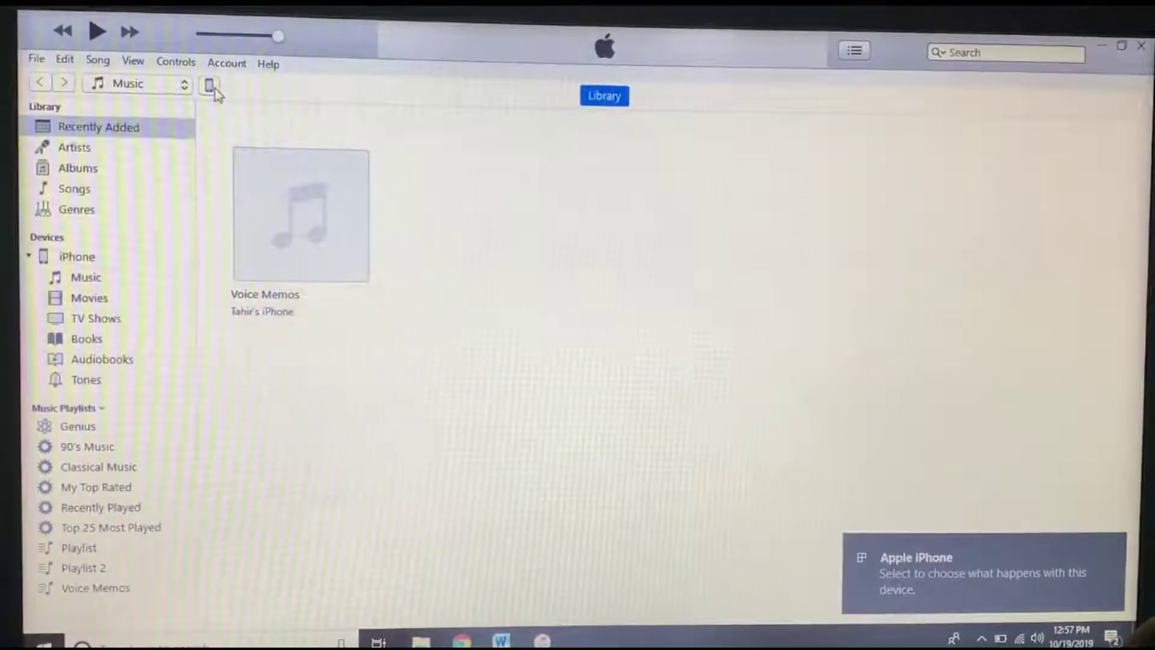
- Show the connected iPhone's File Sharing apps and select VLC to list its documents (01.mp4.mpeg)
click(213, 87)
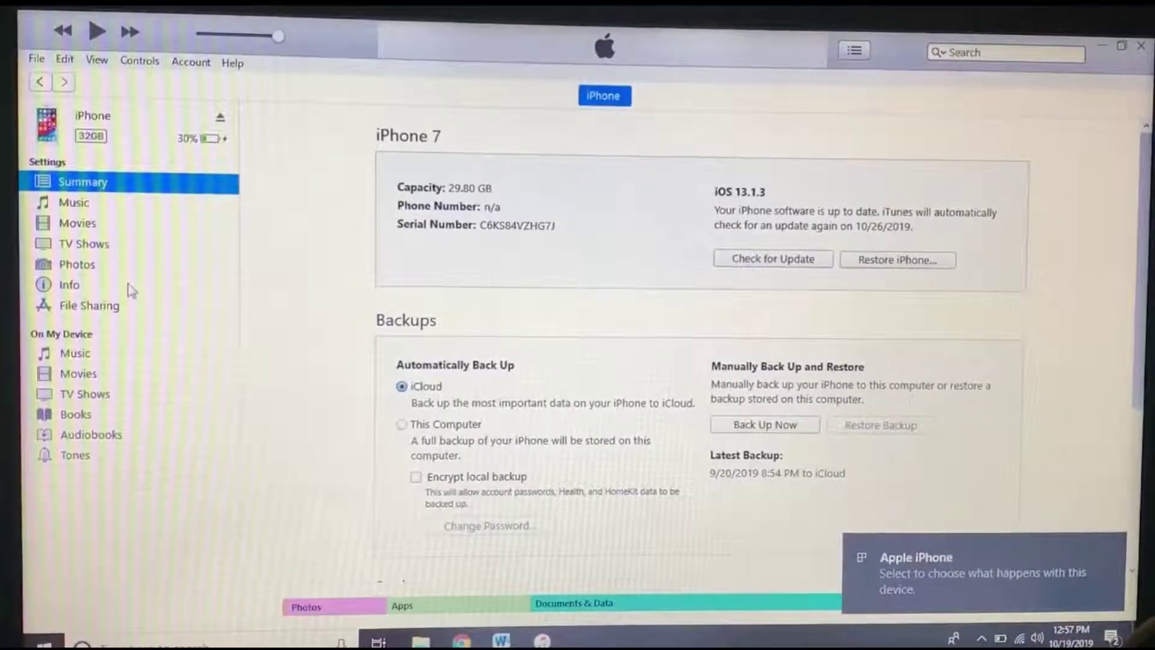
click(90, 312)
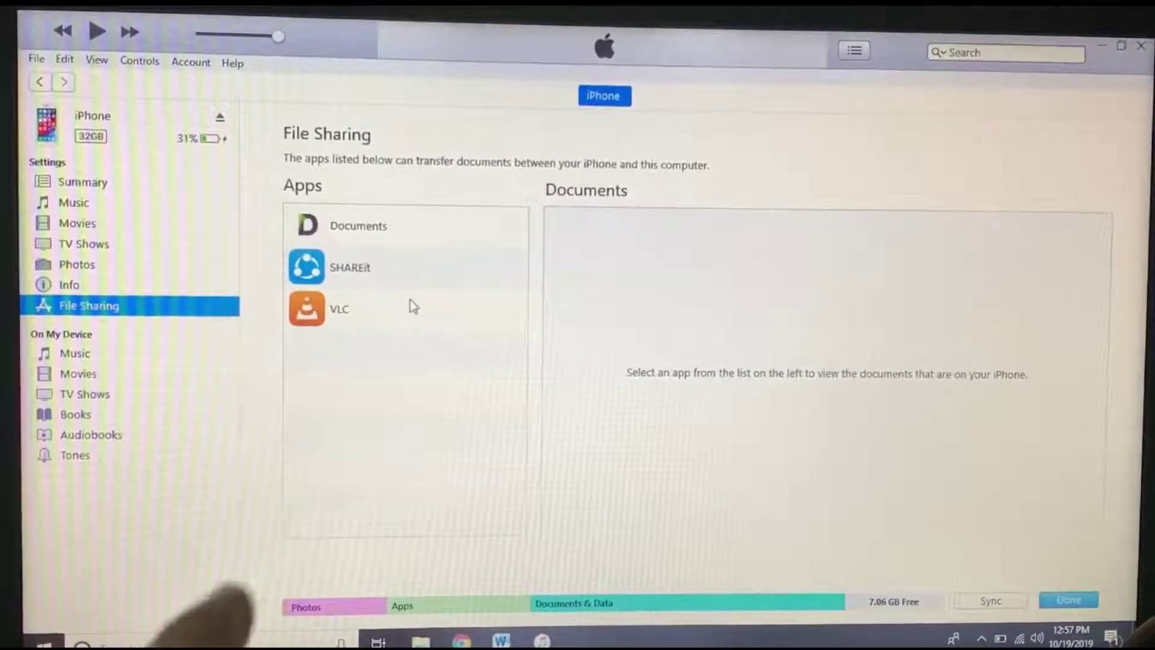
click(341, 320)
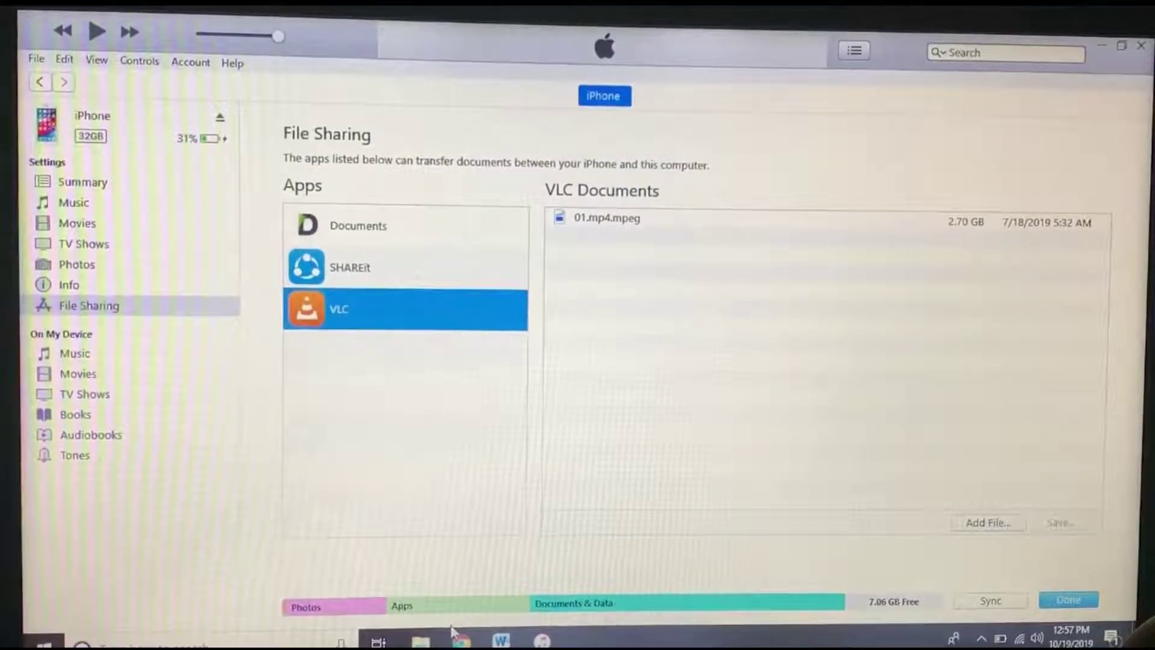
- Select the Hobbs & Shaw (2019) MP4 in its folder and begin dragging it toward iTunes
click(421, 642)
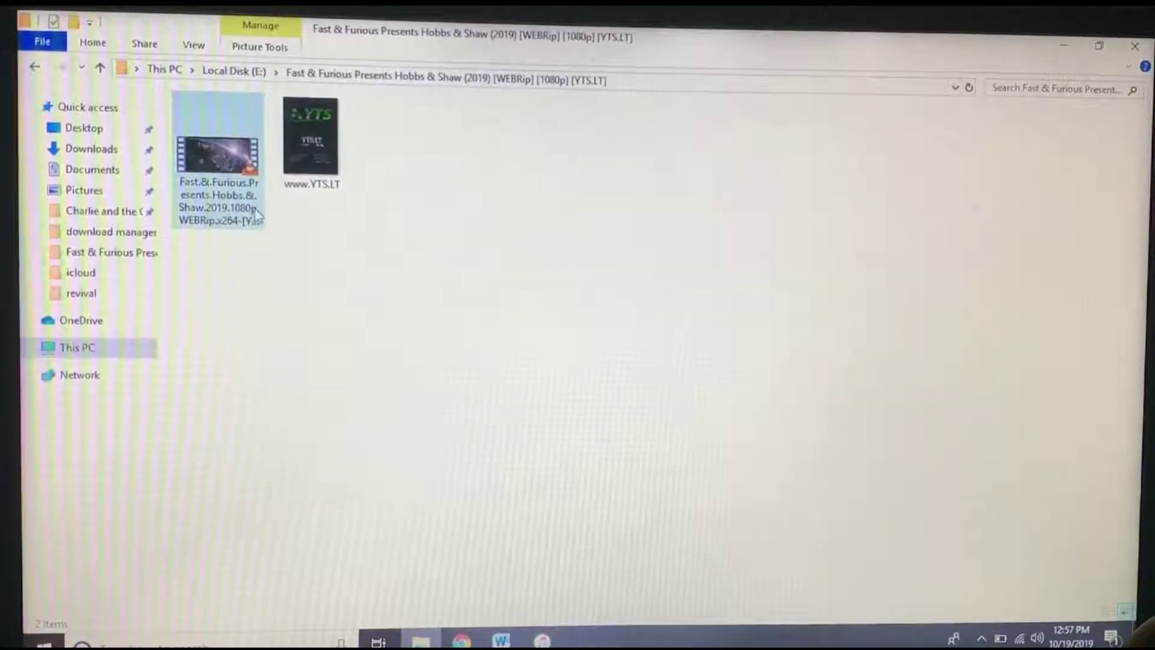
mouse_move(218, 181)
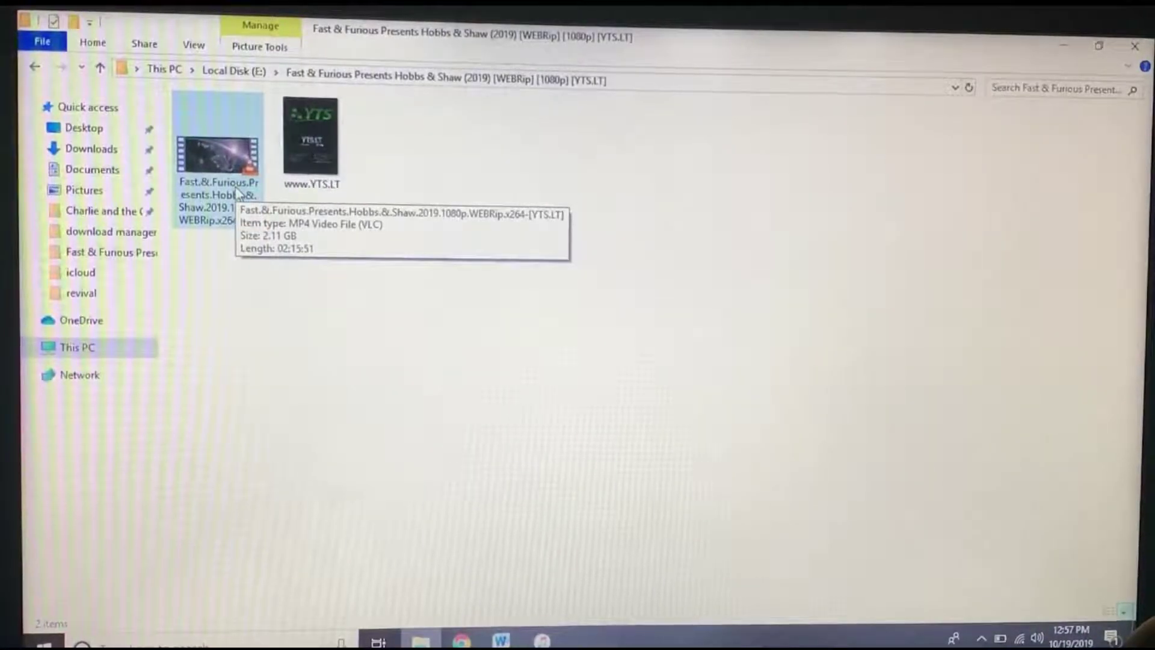
click(237, 190)
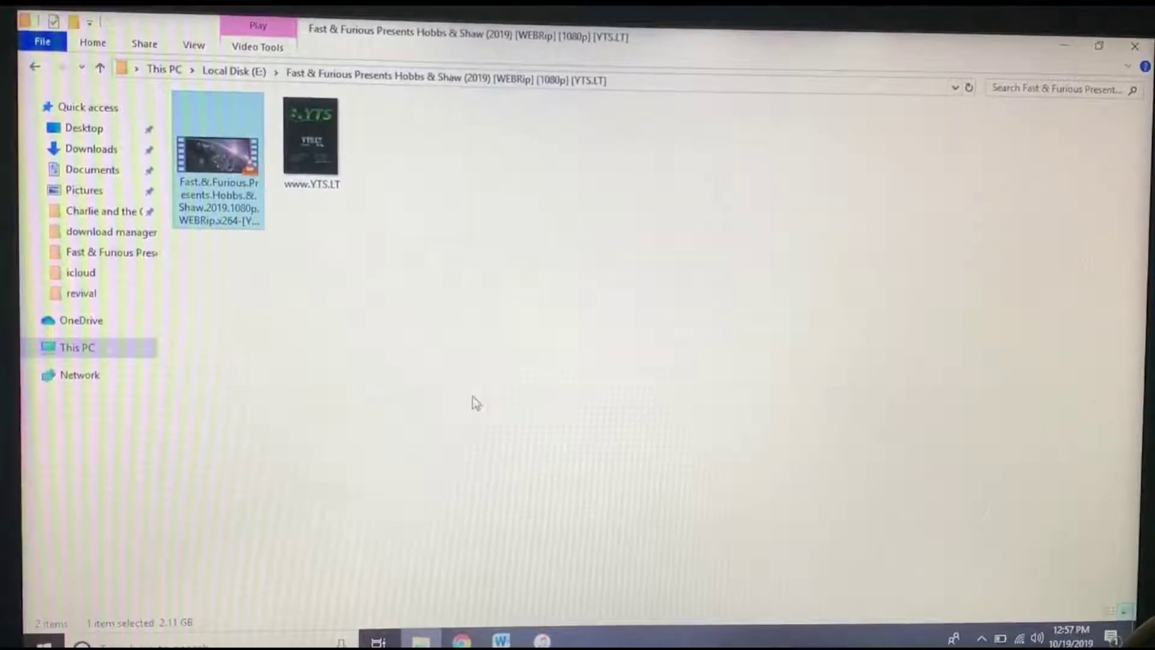
mouse_move(248, 235)
mouse_down()
mouse_move(527, 531)
mouse_move(545, 634)
mouse_up()
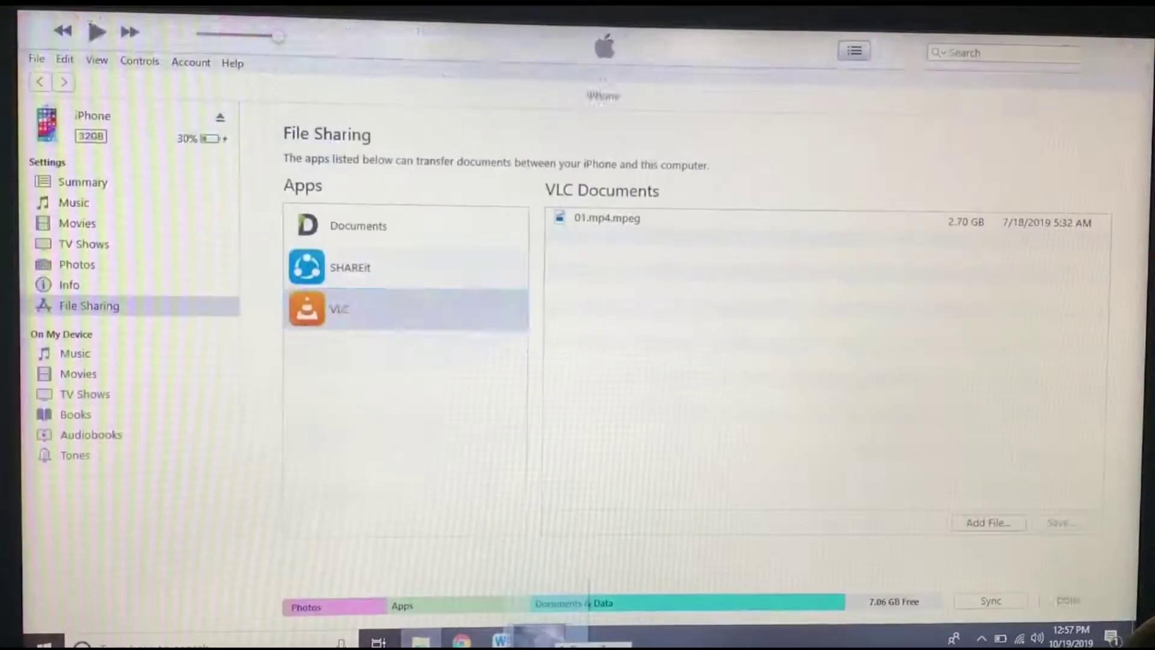
- Drop the Hobbs & Shaw MP4 into VLC's documents so iTunes starts copying it to the iPhone
drag(543, 635, 681, 400)
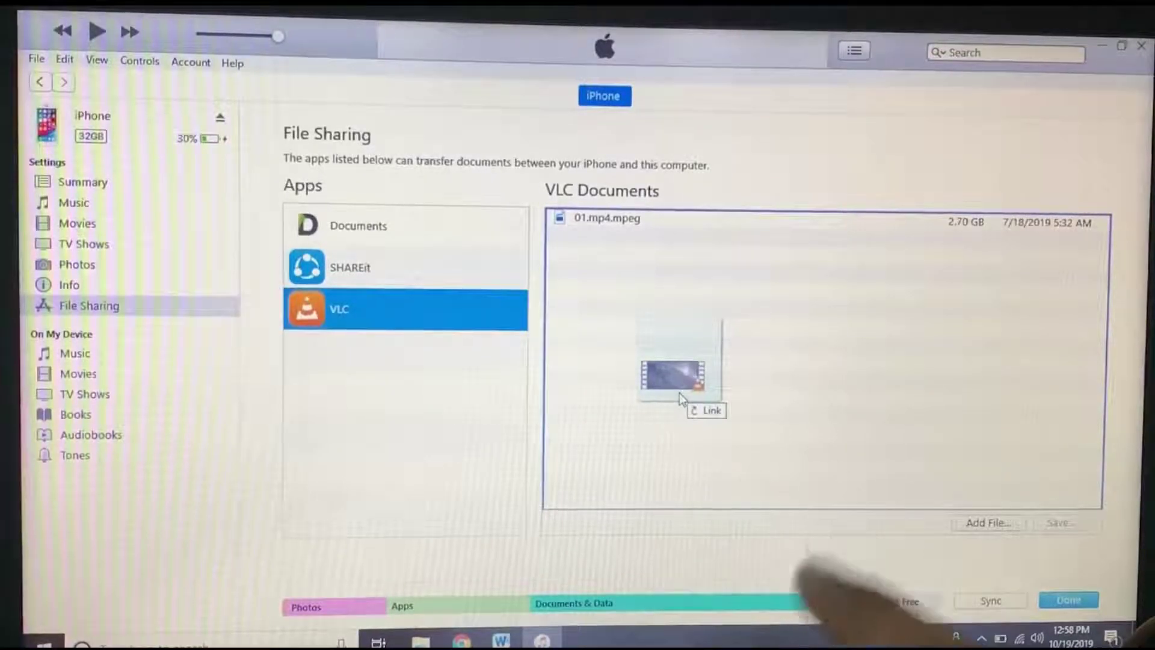
drag(681, 397, 682, 399)
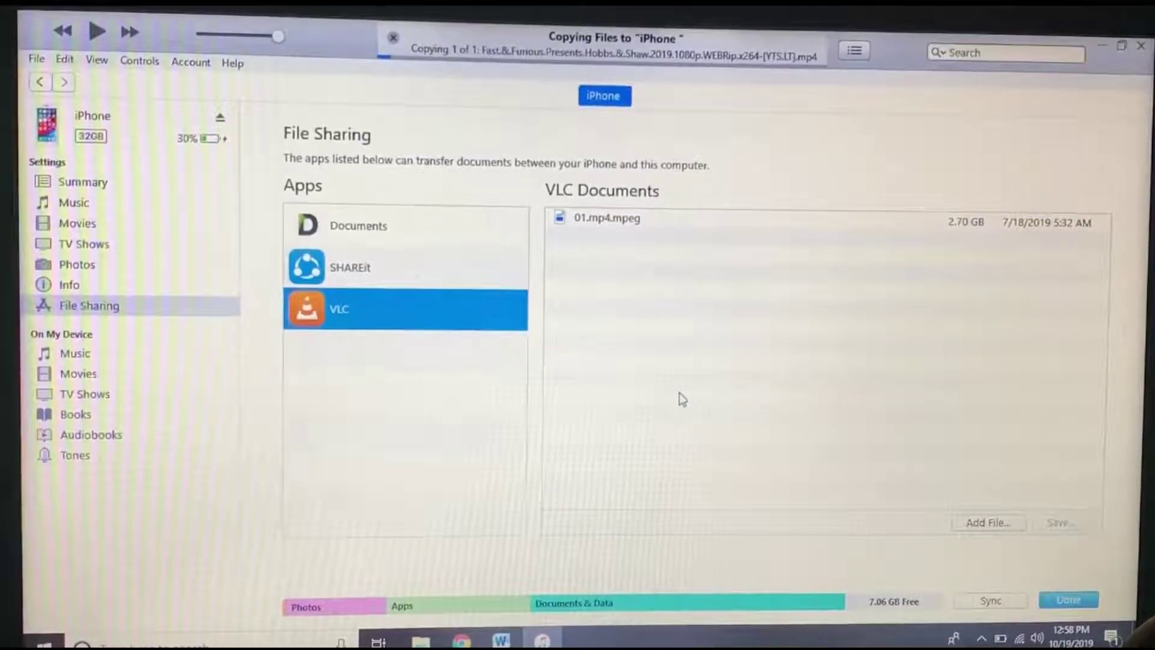